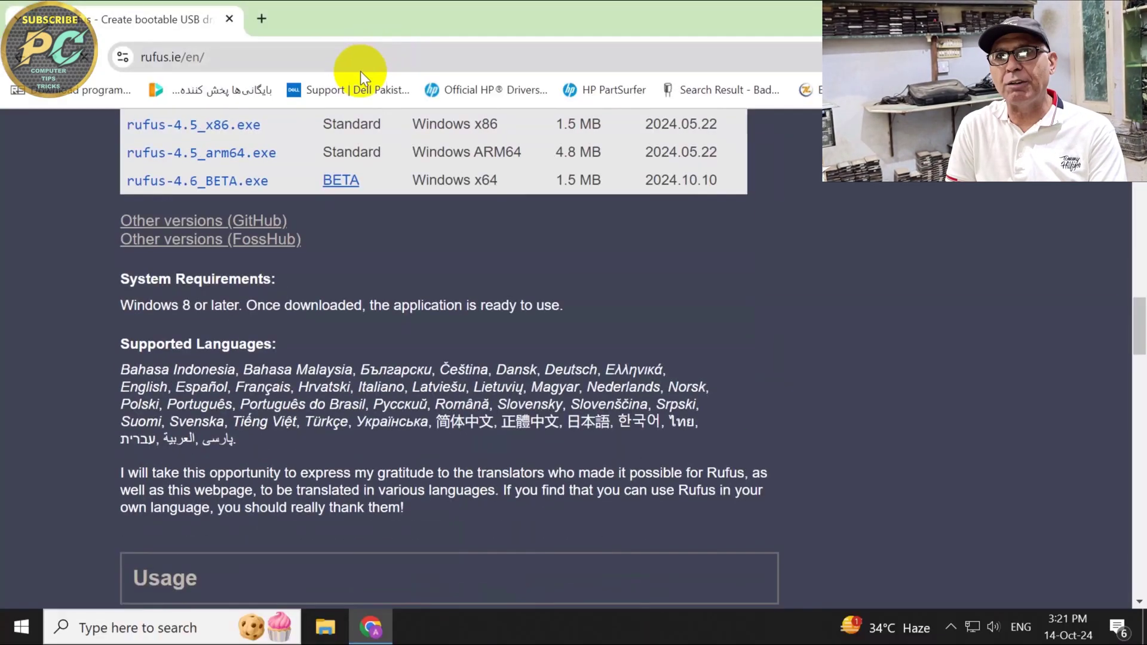
- Search the web for RUFUS and open the official rufus.ie website from the results
left_click(337, 55)
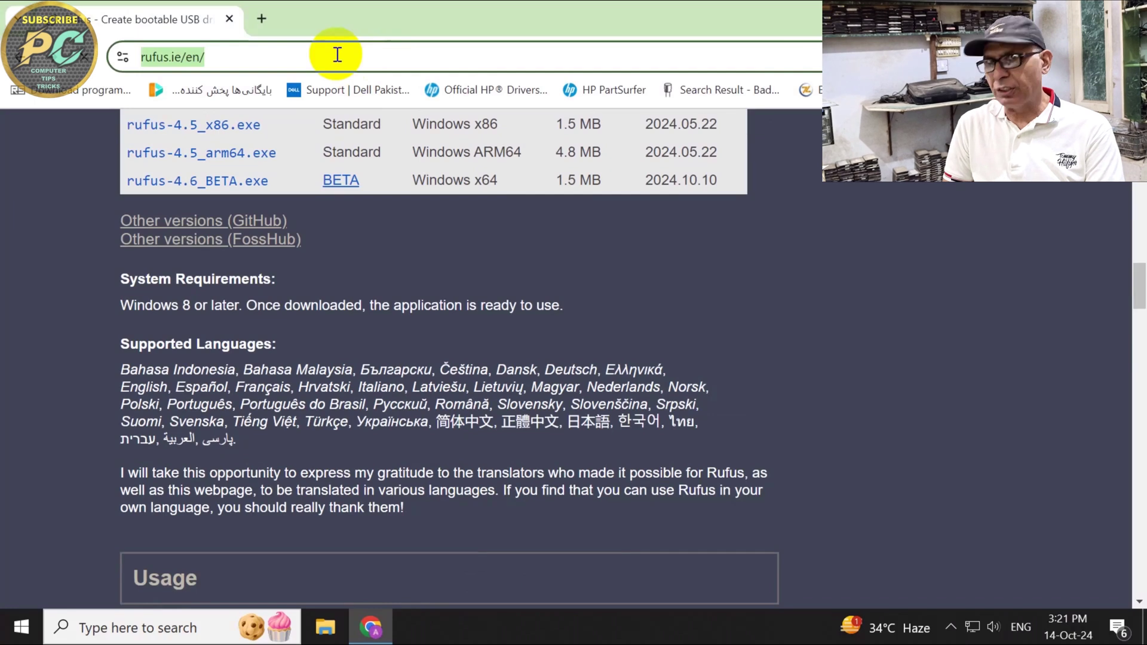
type("RUFUS")
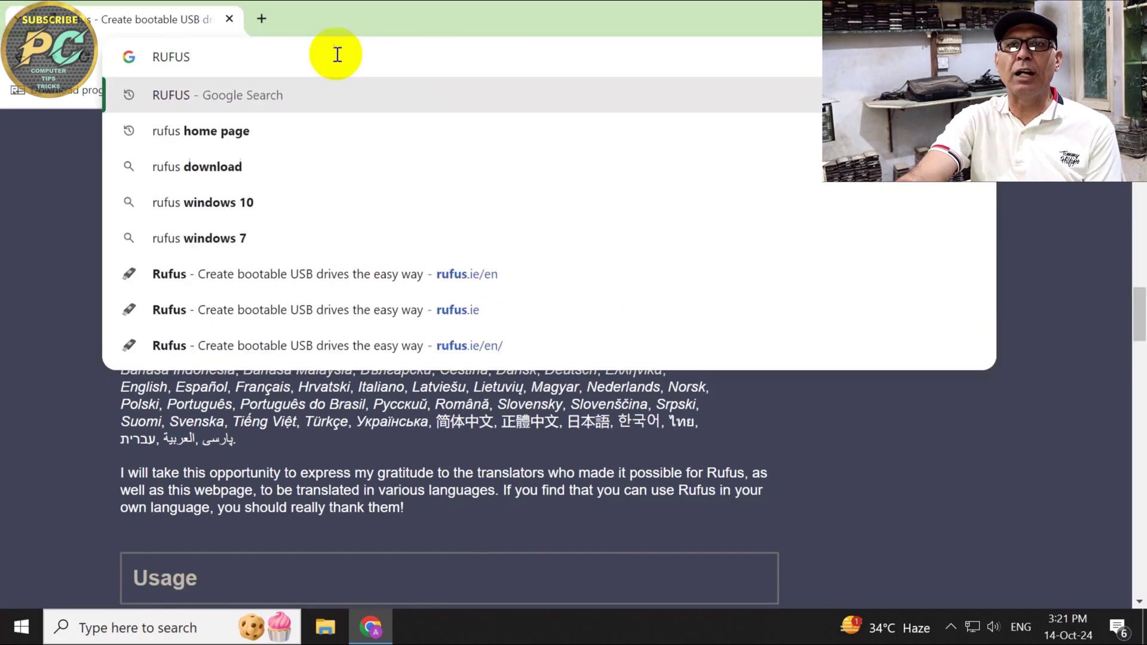
key("Return")
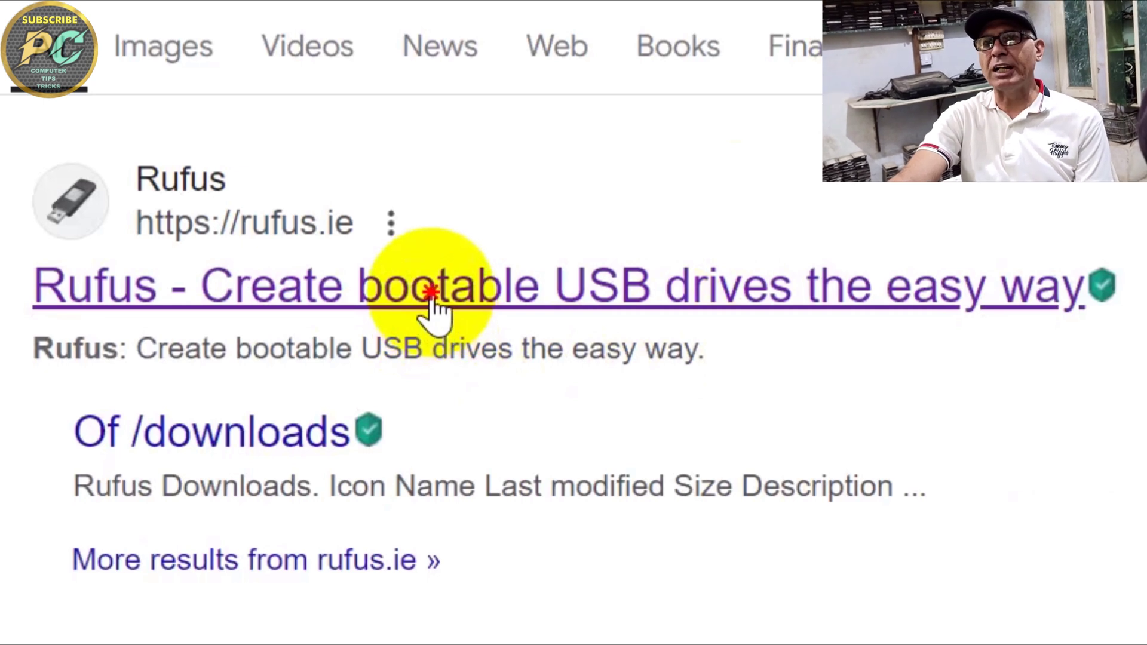
left_click(431, 292)
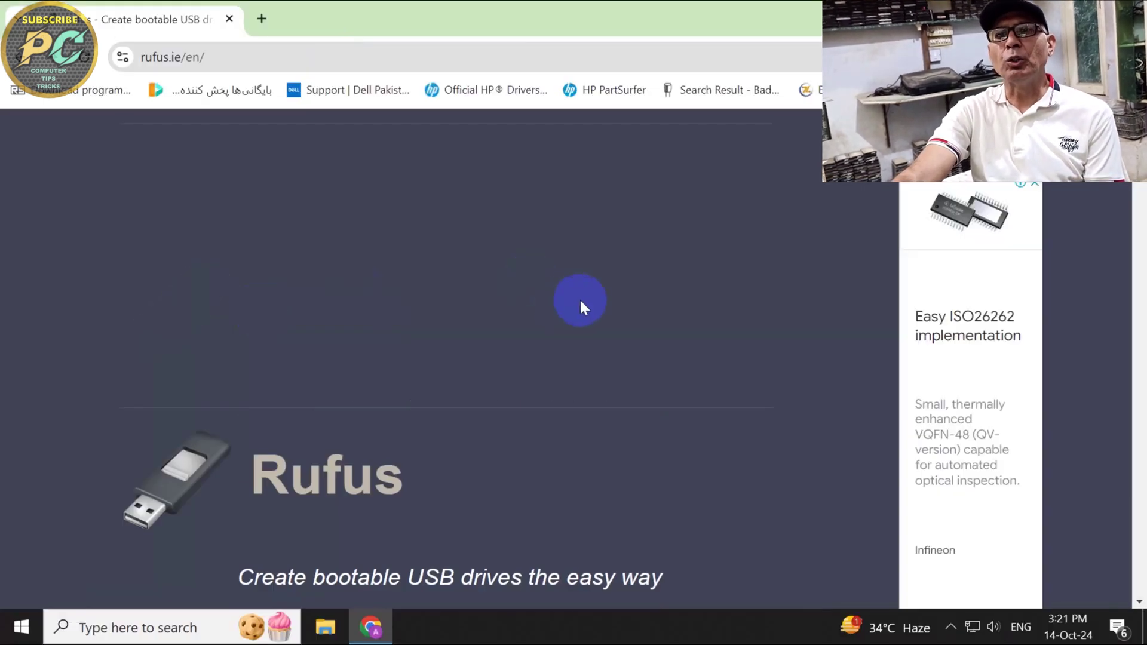
- Compare the type and platform of the Rufus builds listed under the latest releases
scroll(580, 299, "down", 10)
scroll(579, 300, "down", 15)
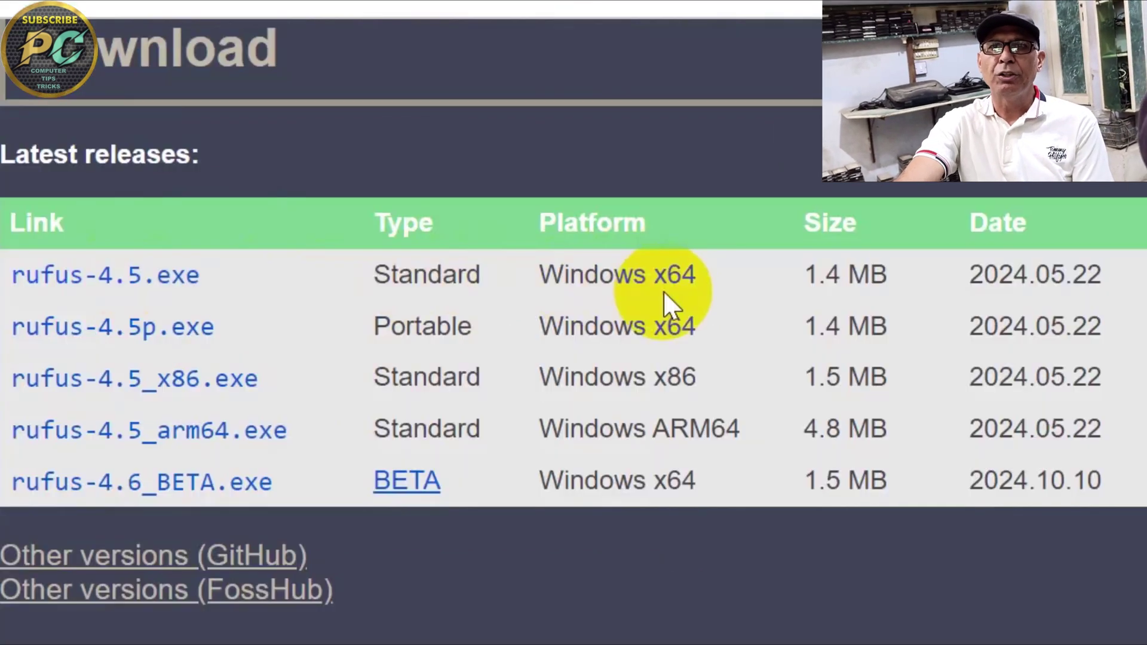
left_click_drag(703, 271, 539, 276)
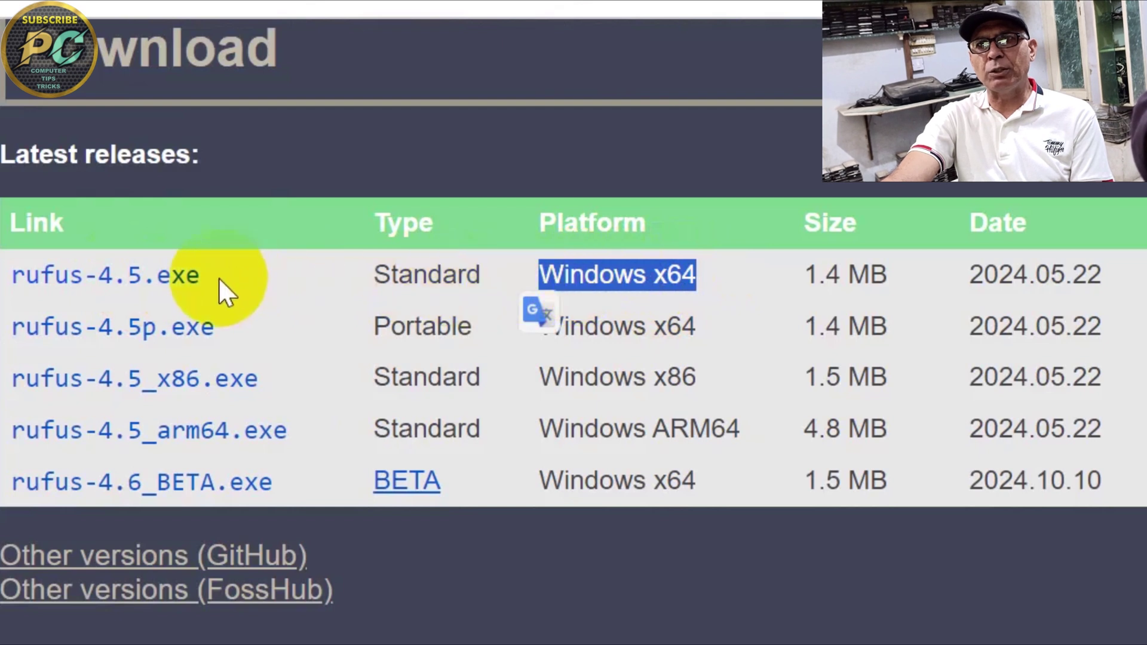
left_click_drag(375, 326, 476, 322)
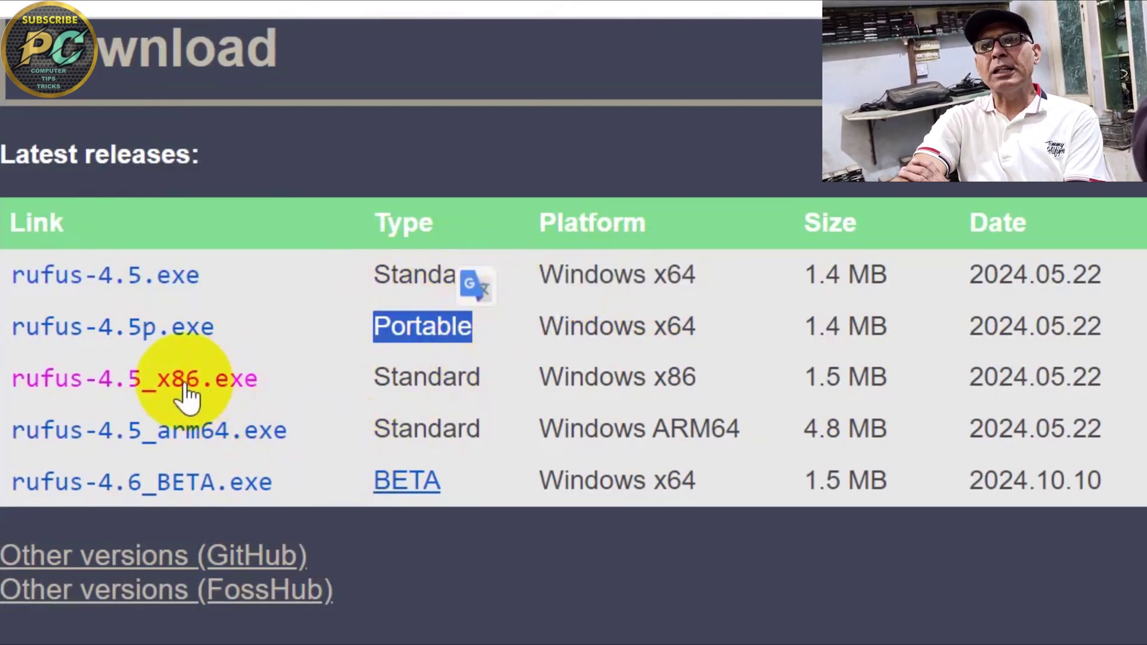
left_click_drag(372, 376, 697, 376)
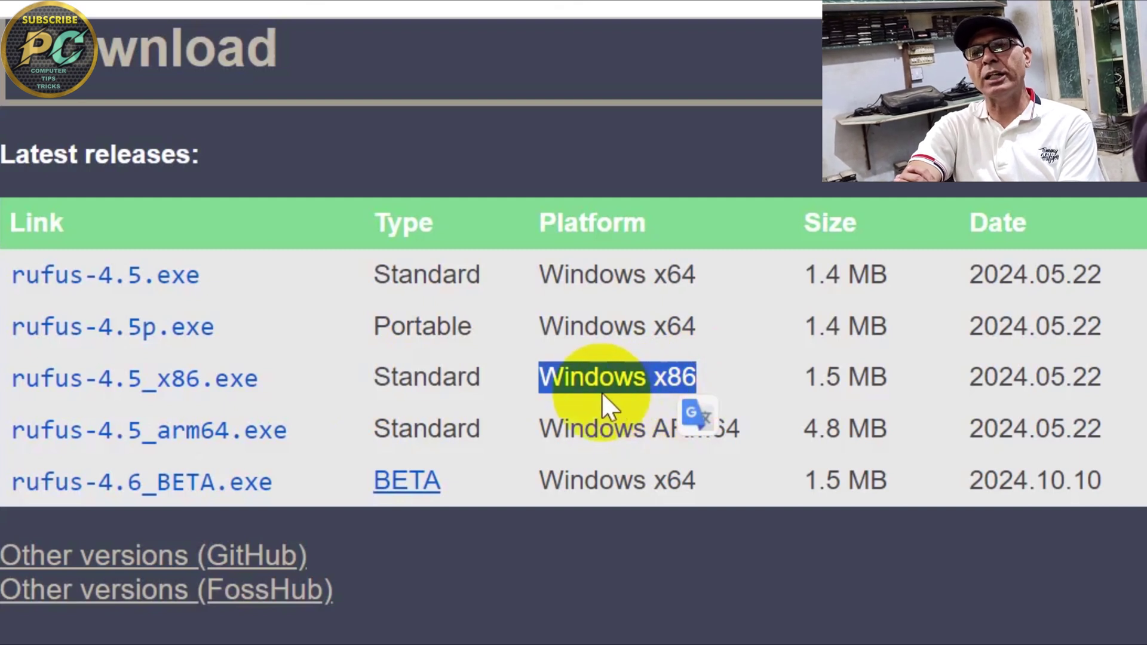
scroll(546, 410, "down", 2)
scroll(343, 308, "up", 2)
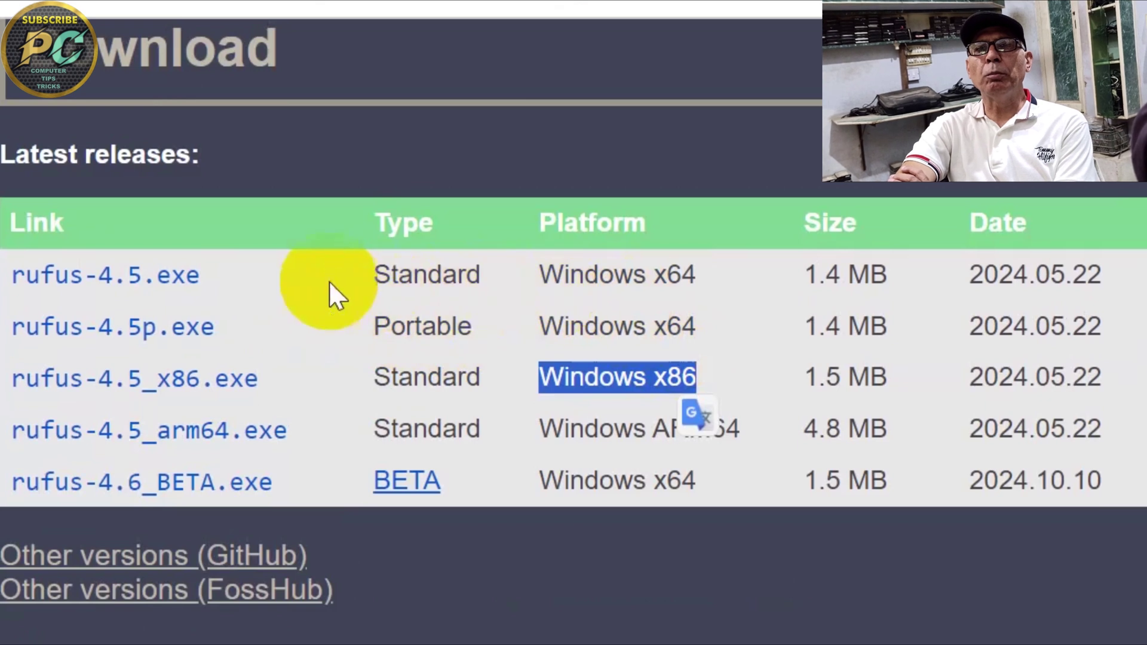
- Download rufus-4.5.exe to Downloads\Programs and open the folder containing it
left_click(95, 285)
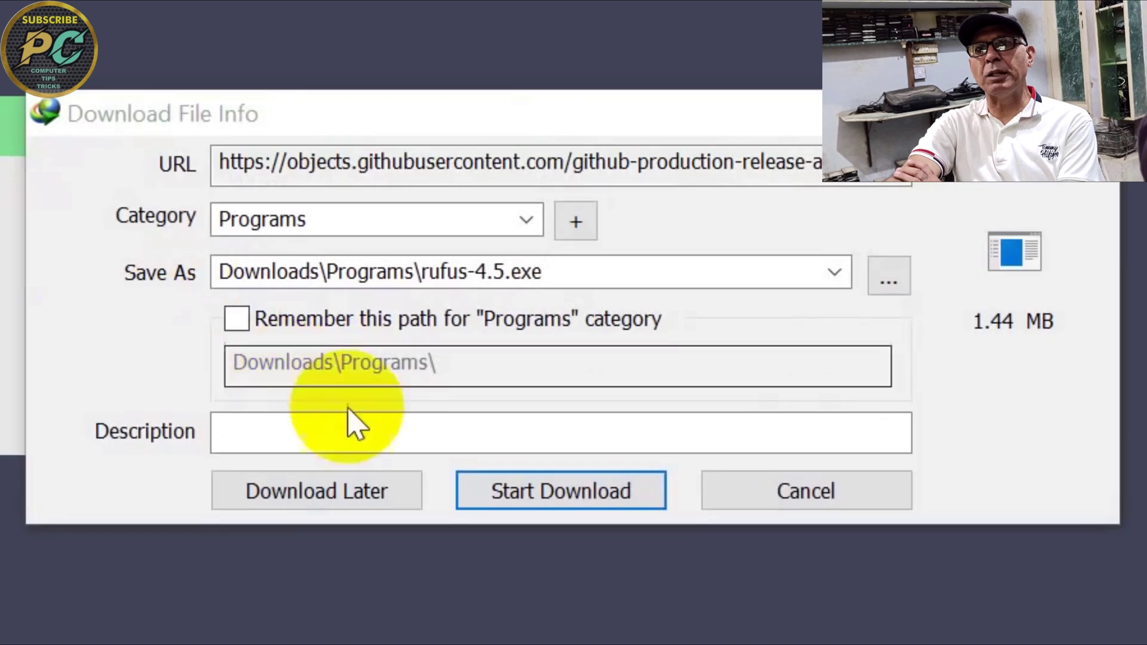
left_click(553, 493)
left_click(607, 368)
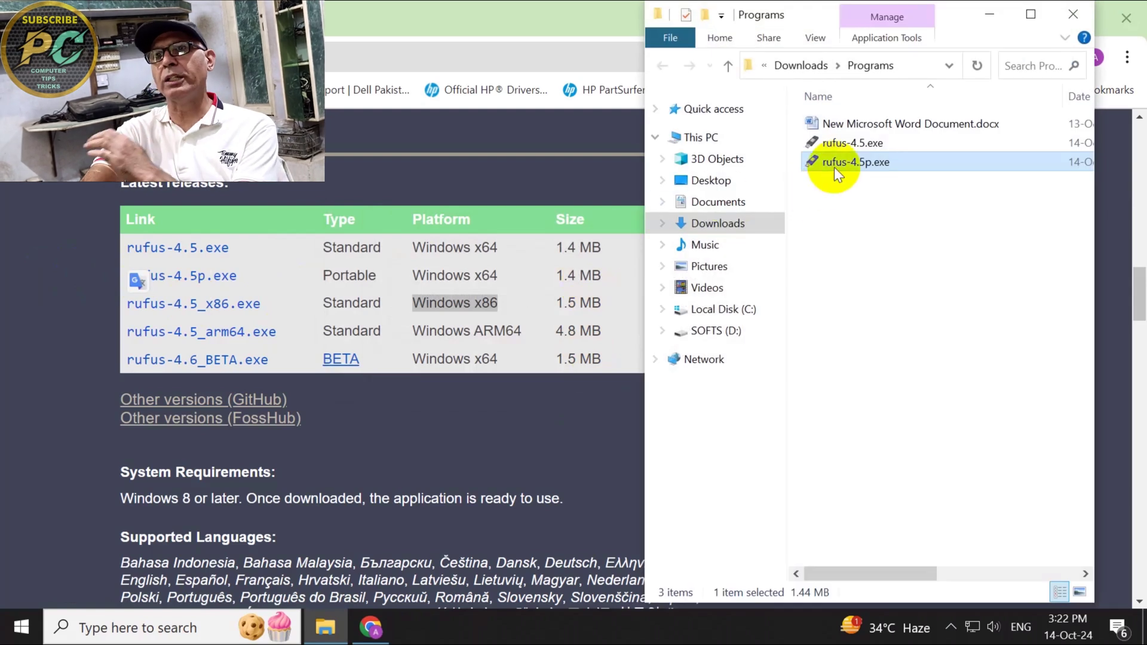
- Launch the portable rufus-4.5p.exe with online update checks allowed, and clear the other windows so Rufus sits alone on the desktop
double_click(836, 166)
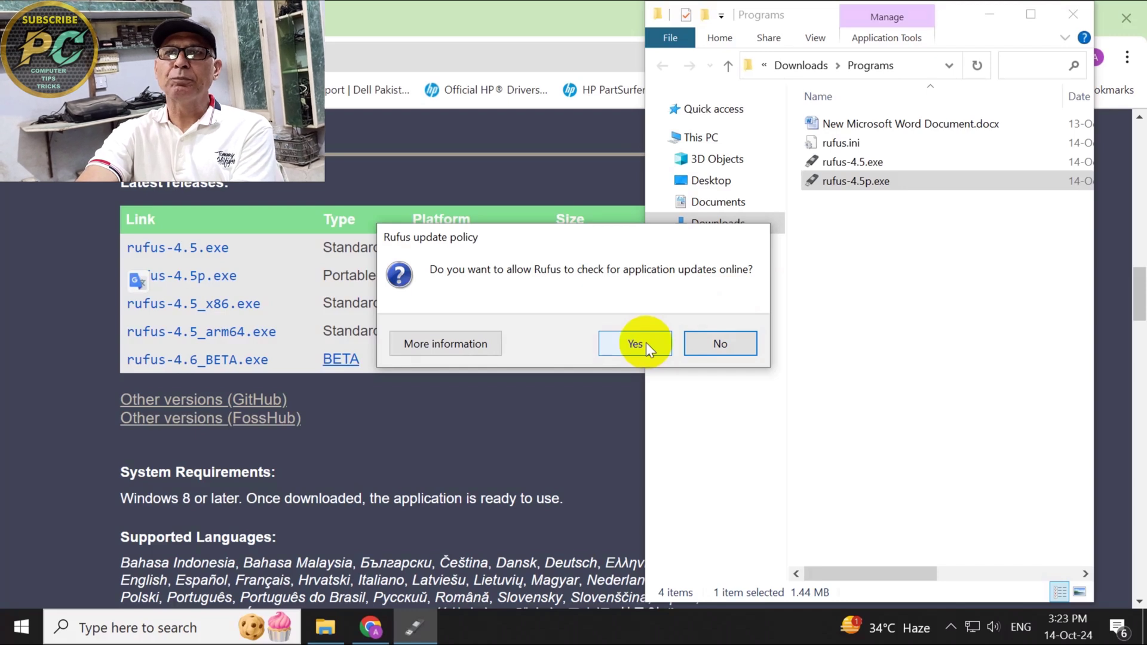
left_click(646, 342)
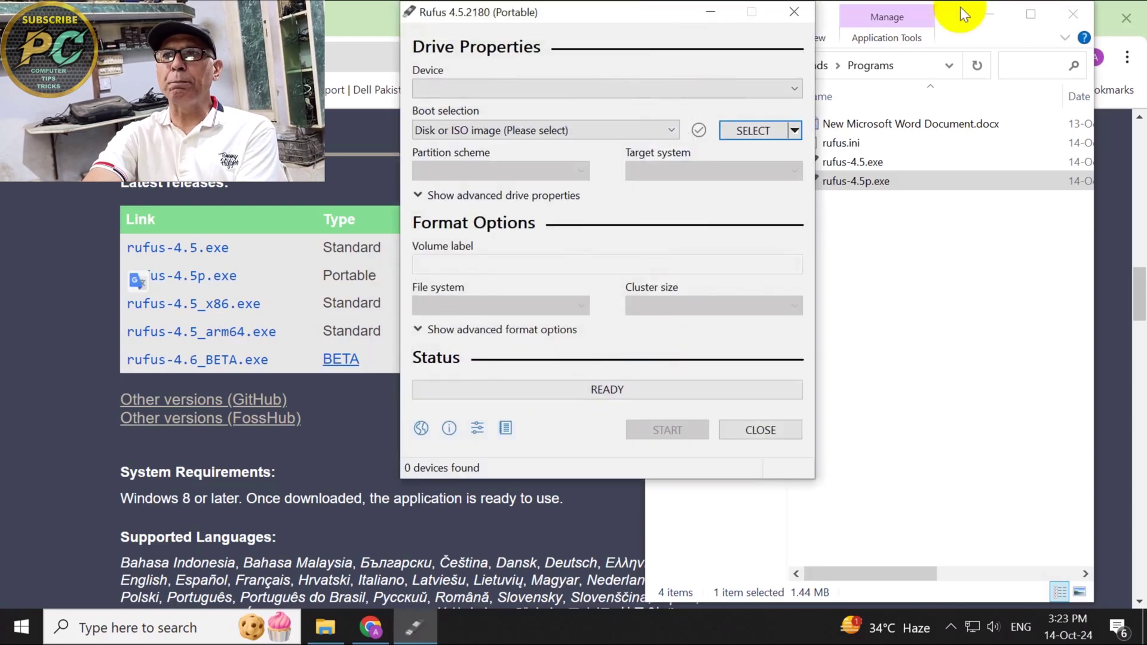
left_click(998, 12)
left_click(1072, 10)
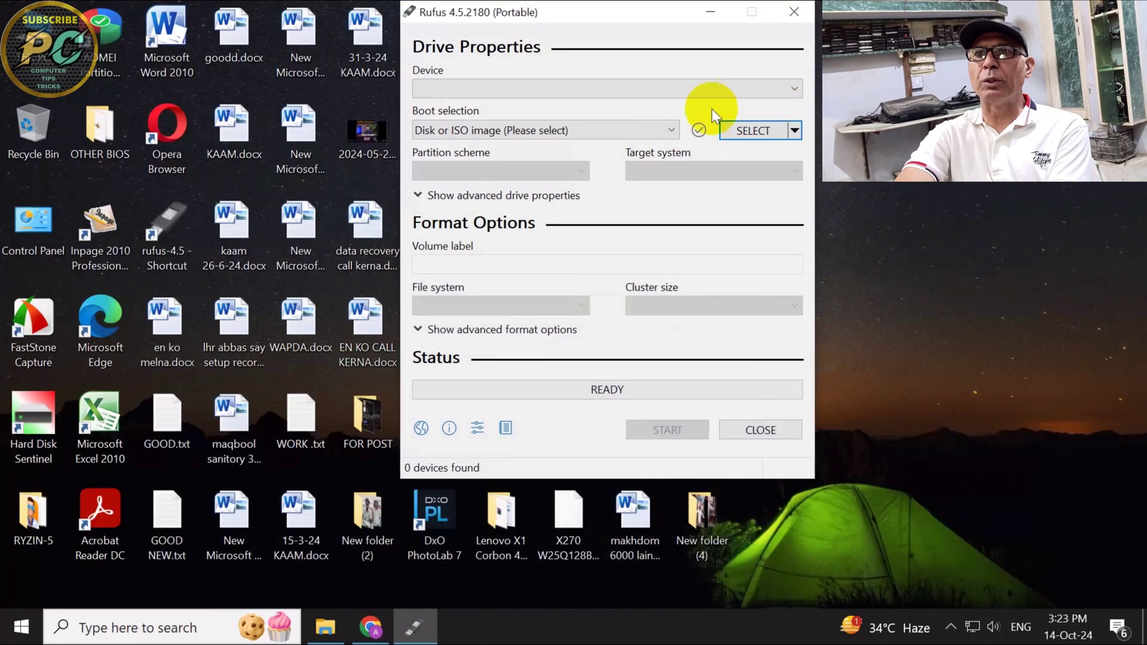
left_click_drag(643, 24, 267, 19)
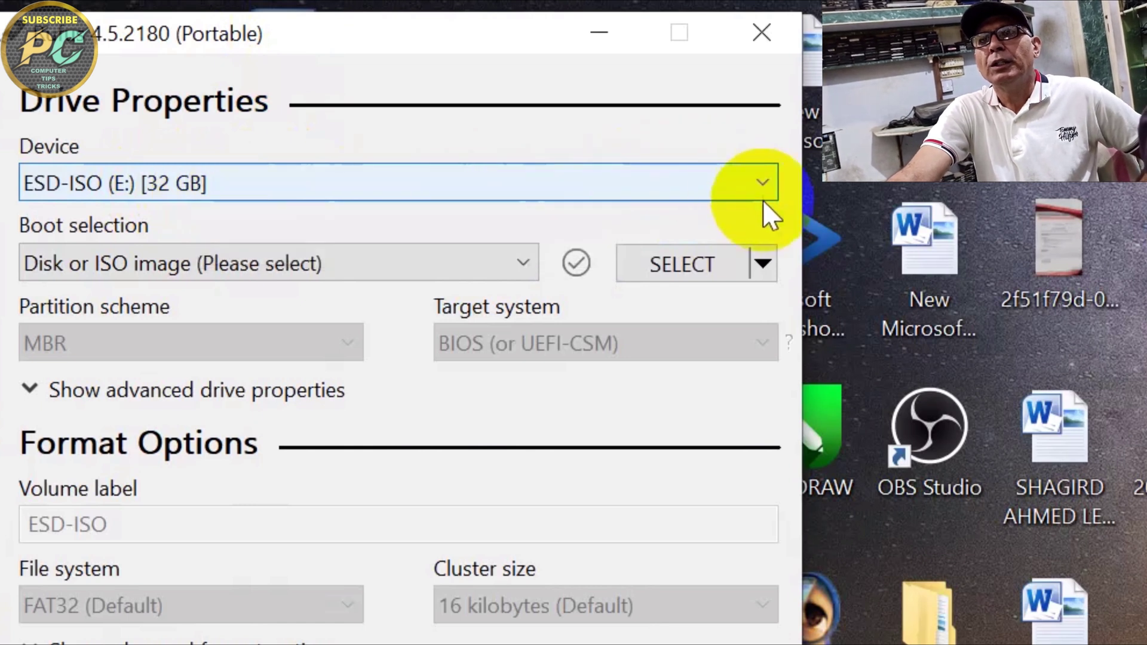
- Load Windows 10 x64 Pro 22H2 (Latest).iso as the boot image from ALL WINDOWS AND OFFICE\ALL WINDOWS\WIN 10 on drive D
left_click(691, 270)
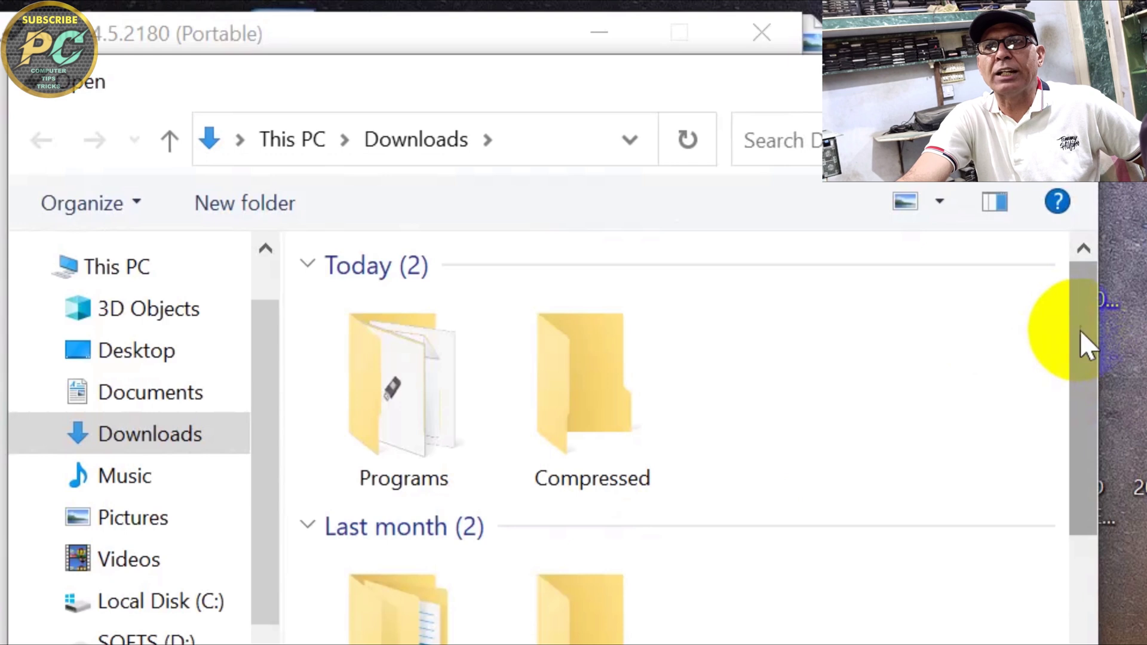
left_click_drag(1081, 334, 1050, 526)
left_click(115, 636)
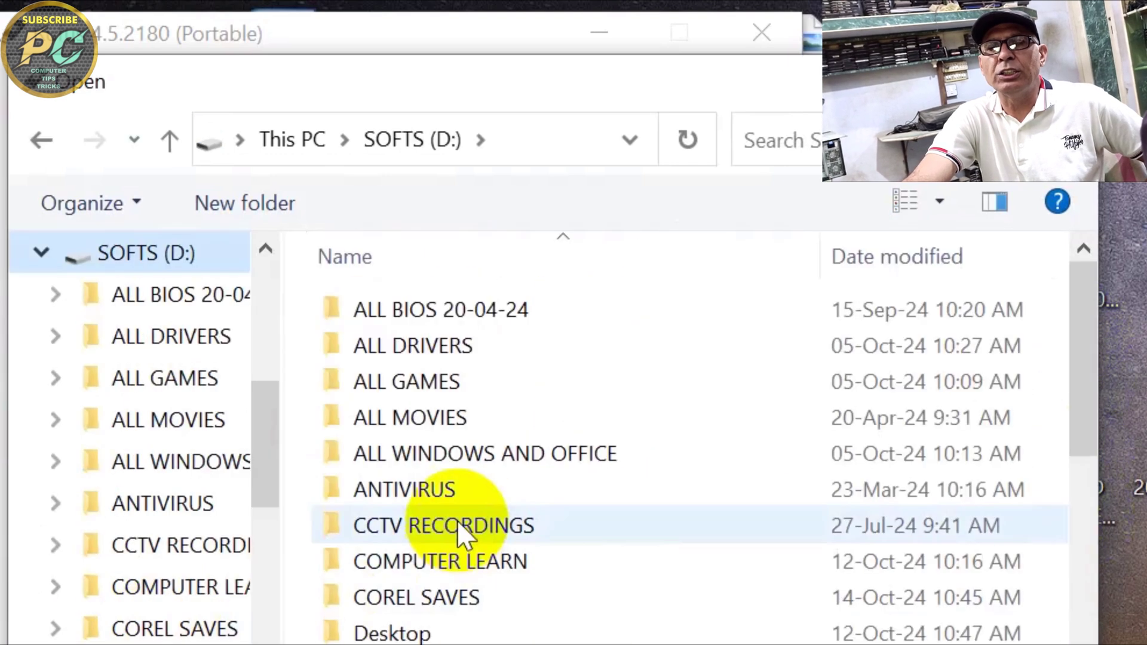
double_click(539, 449)
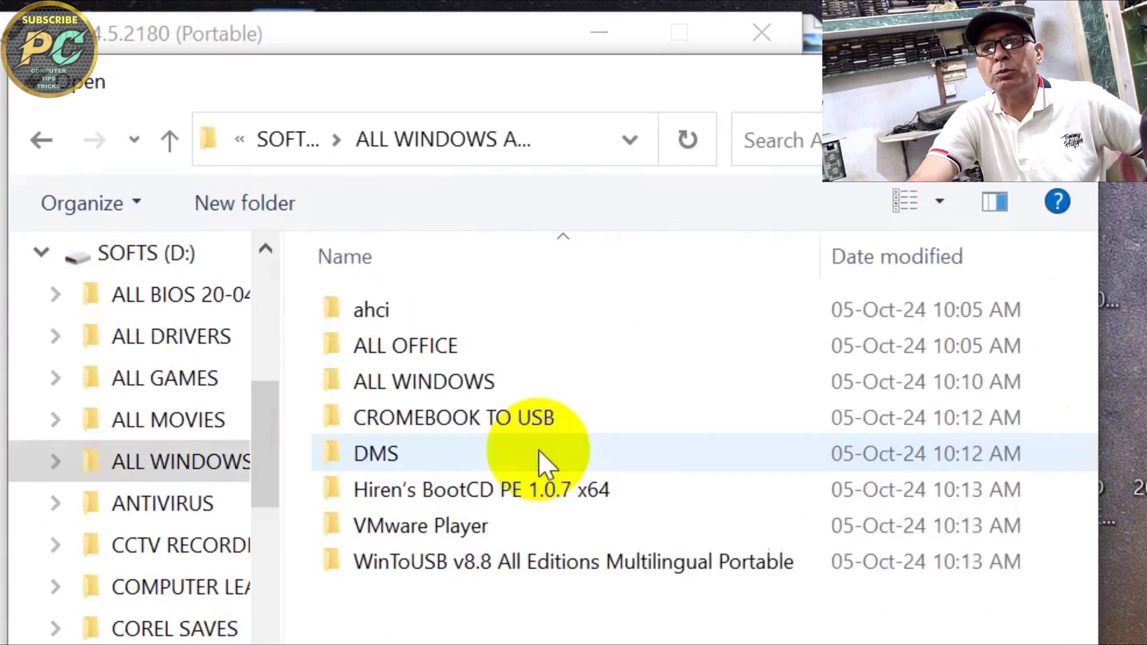
double_click(433, 387)
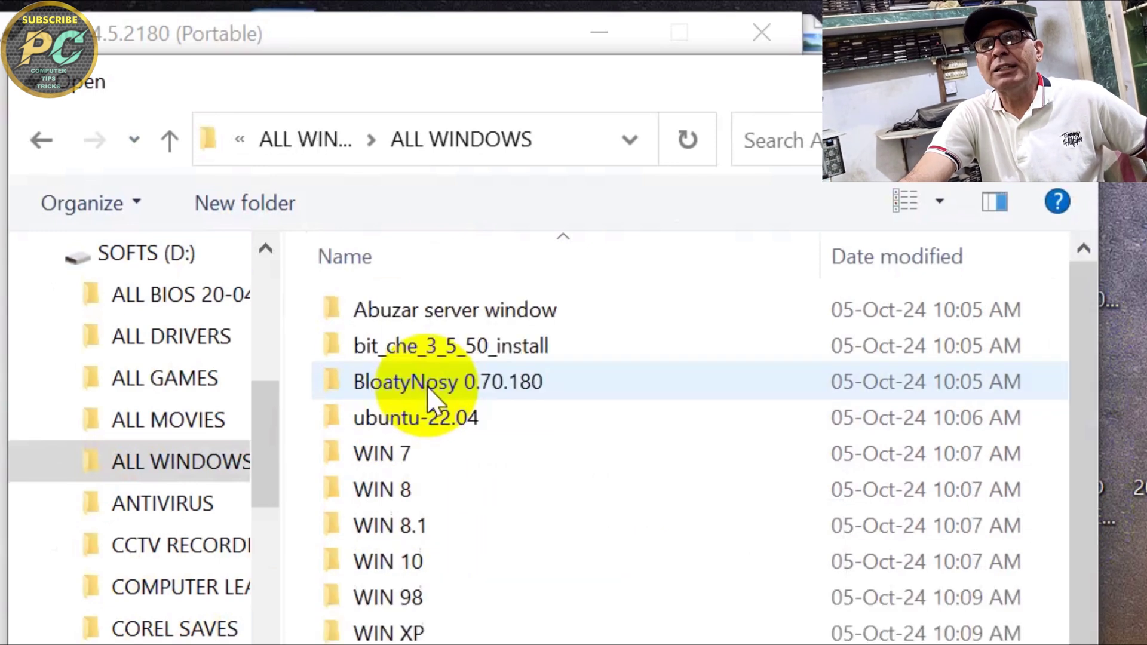
double_click(424, 565)
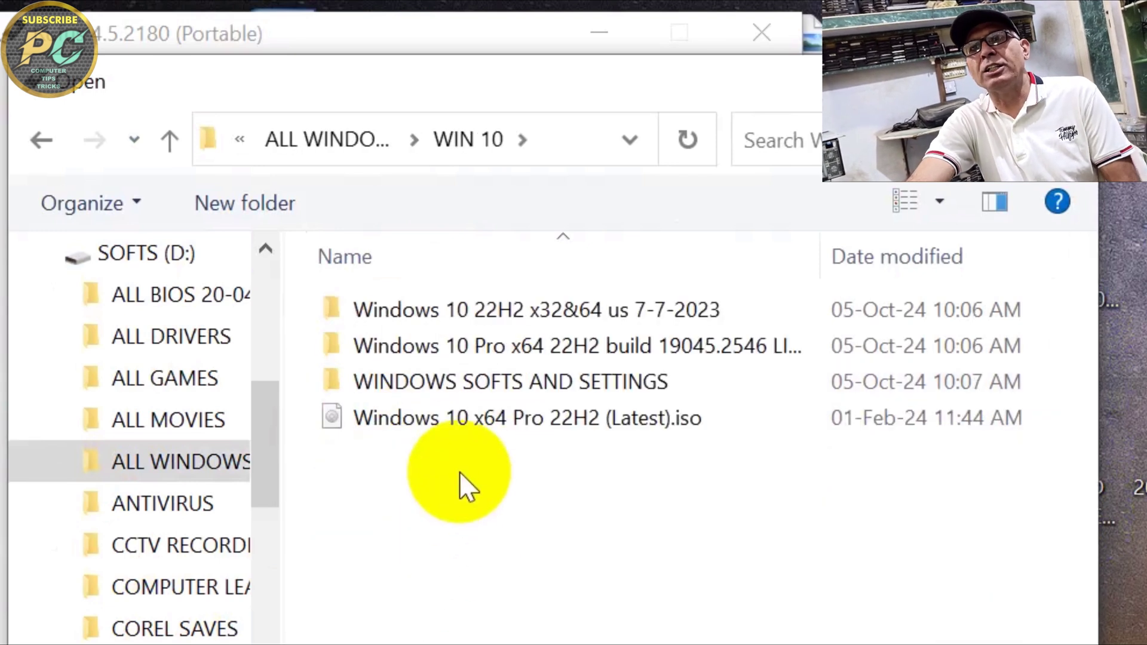
left_click(475, 425)
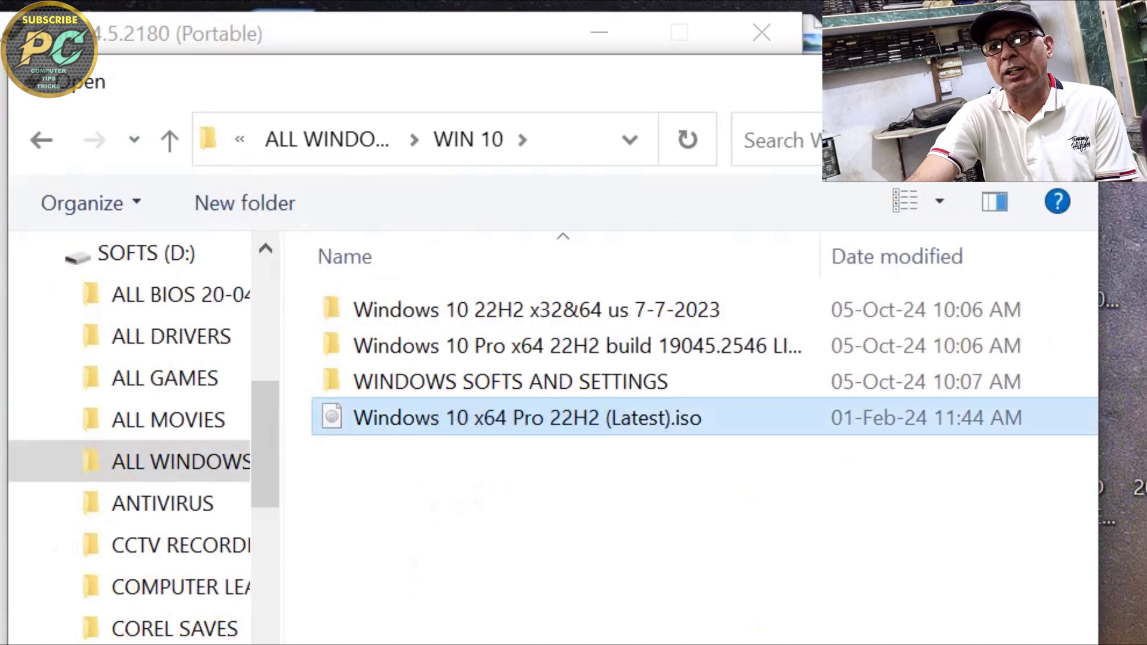
key("Return")
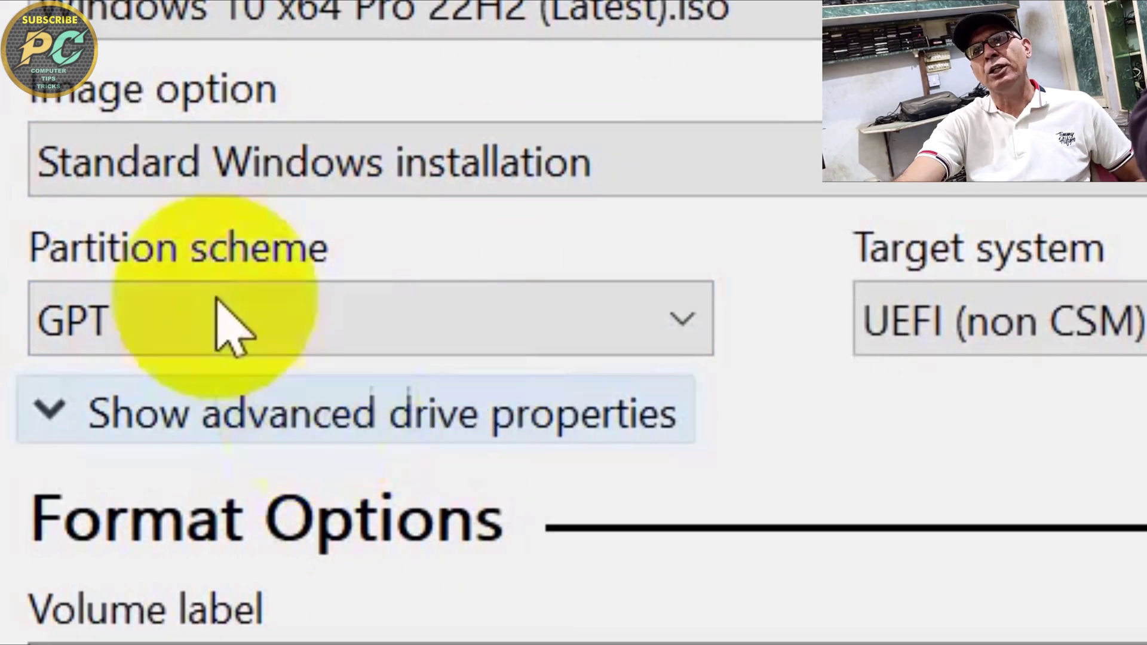
- Set the partition scheme to MBR and choose the 32 GB ESD-ISO (E:) drive as the device
left_click(679, 336)
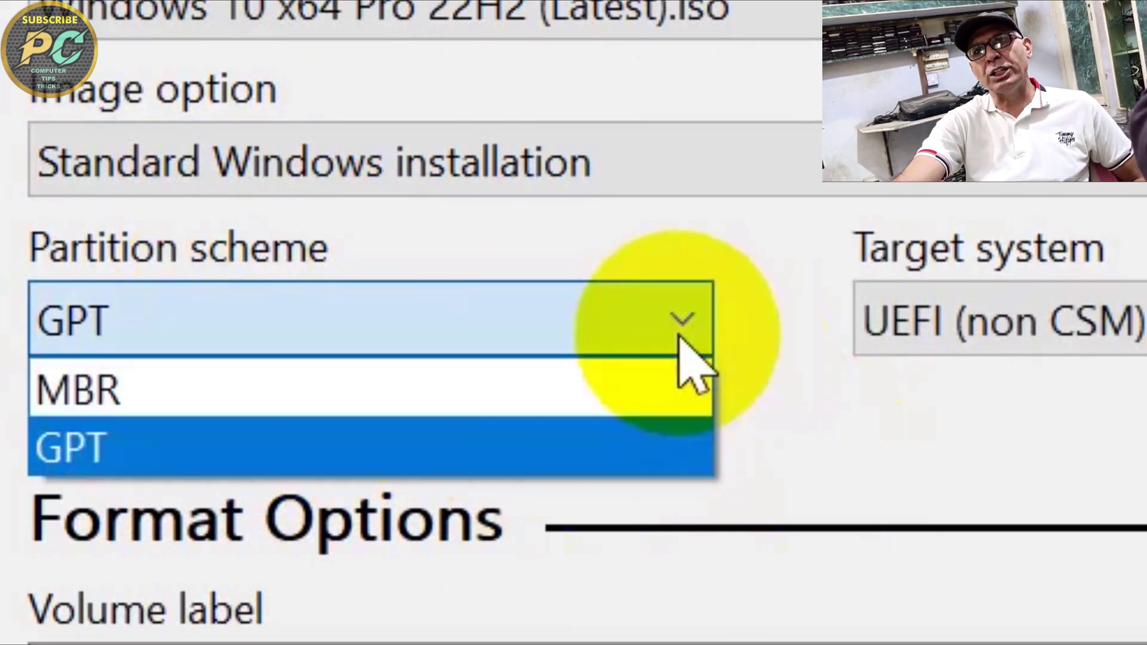
left_click(587, 382)
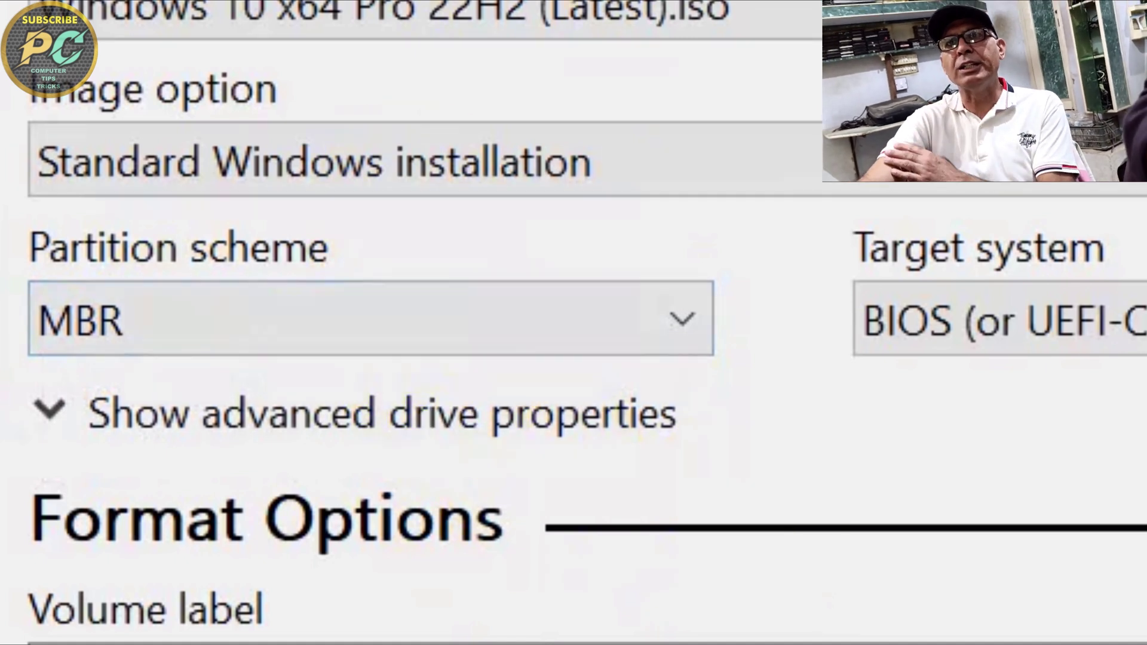
left_click(185, 95)
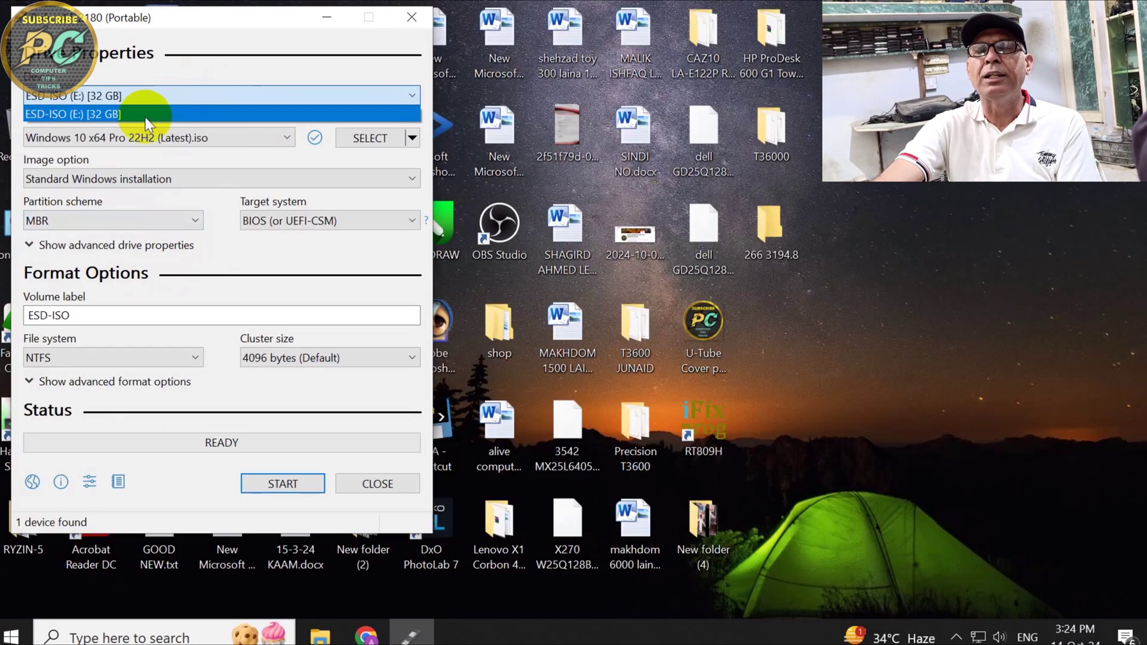
left_click(119, 101)
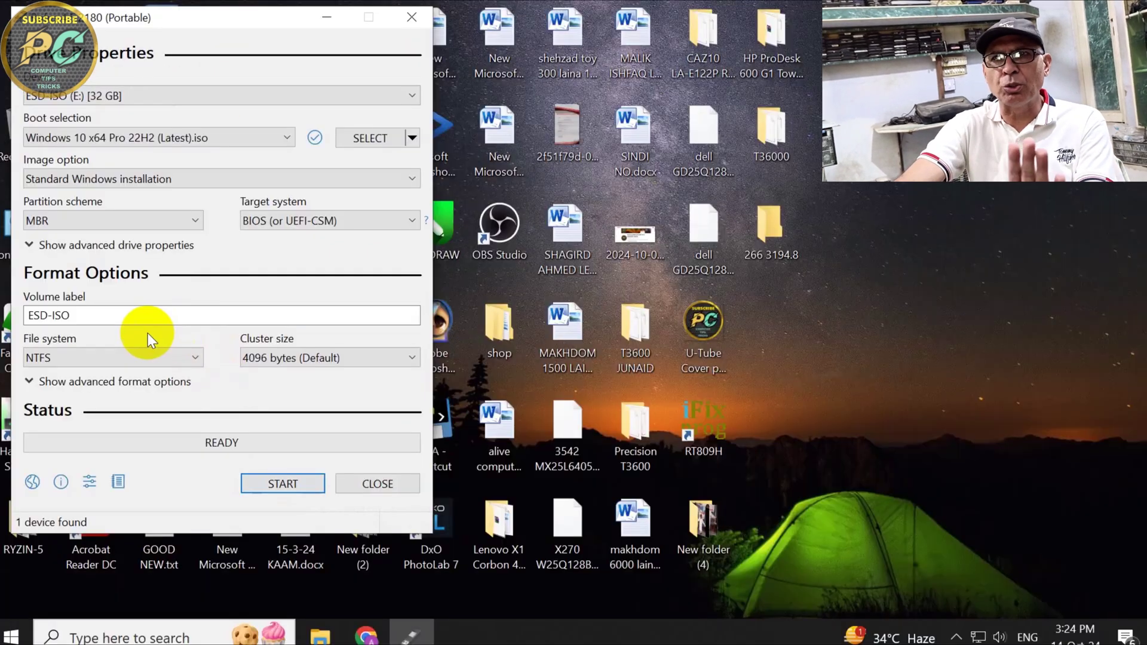
- Create the bootable USB drive with no Windows installation customizations selected, and close Rufus once writing finishes
left_click(284, 481)
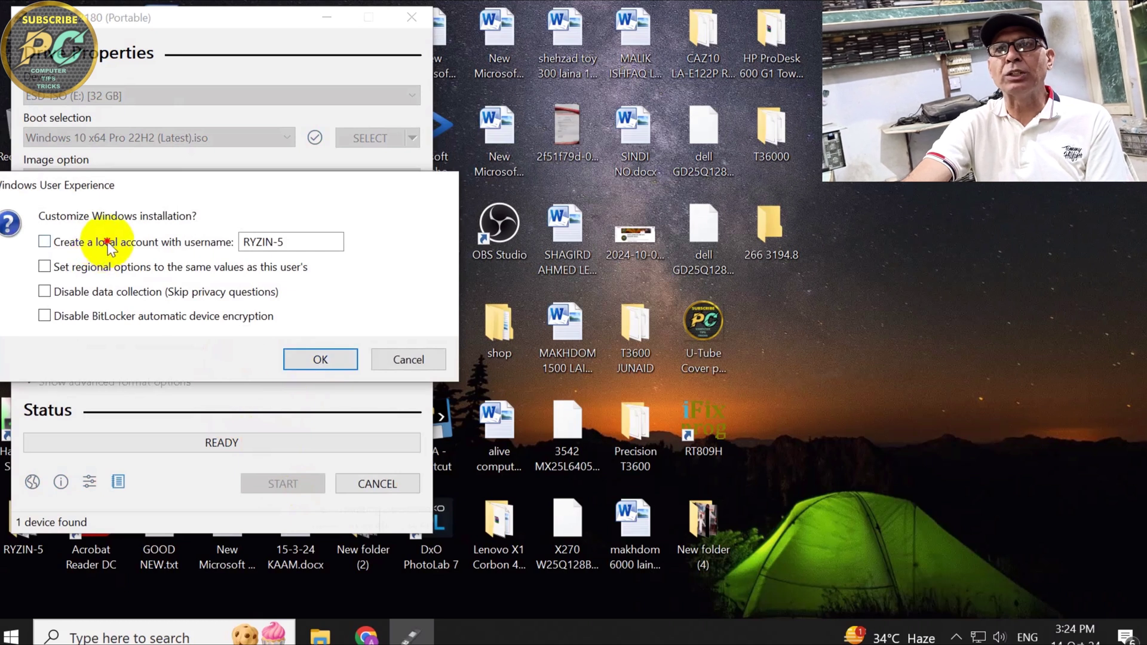
left_click(107, 245)
left_click(57, 245)
left_click(329, 359)
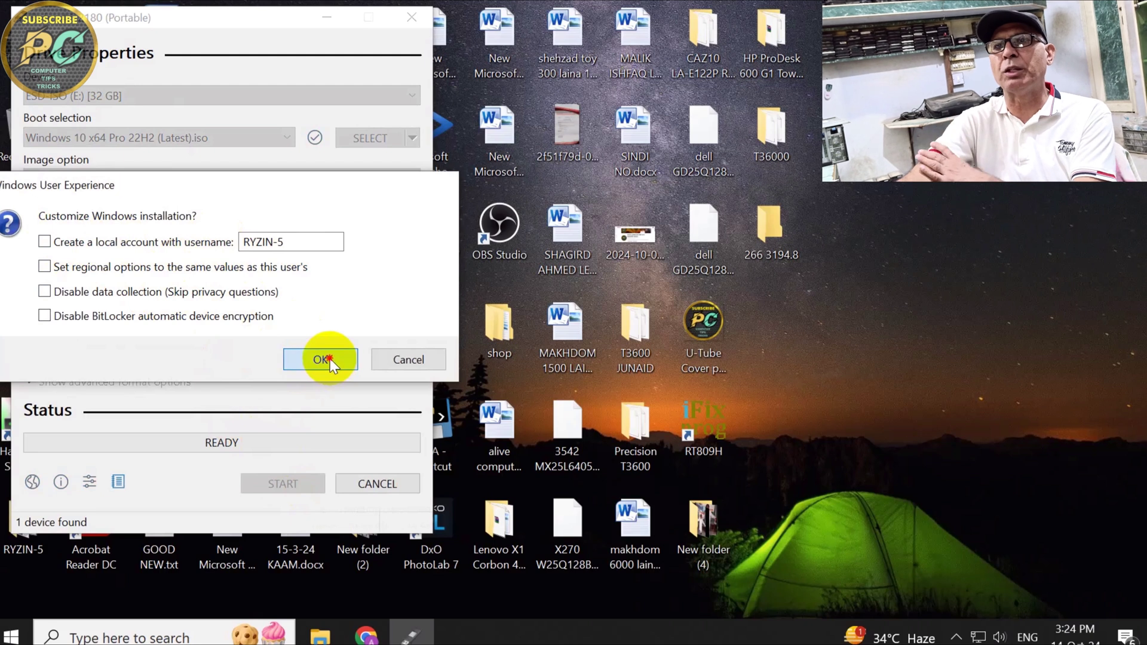
left_click(635, 386)
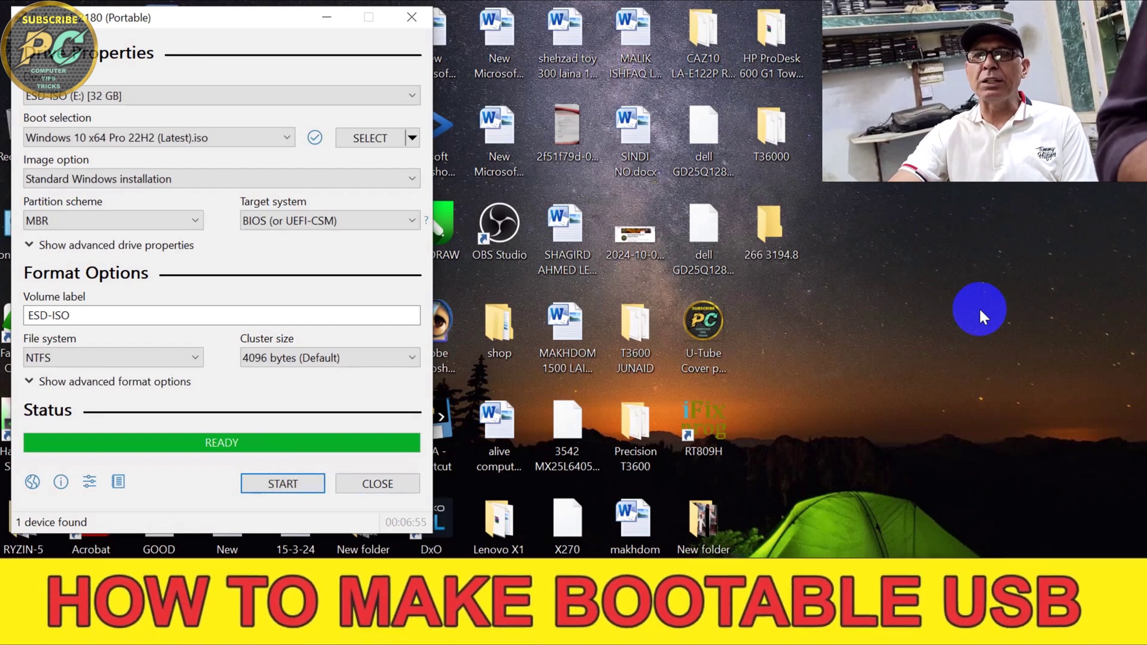
left_click(376, 484)
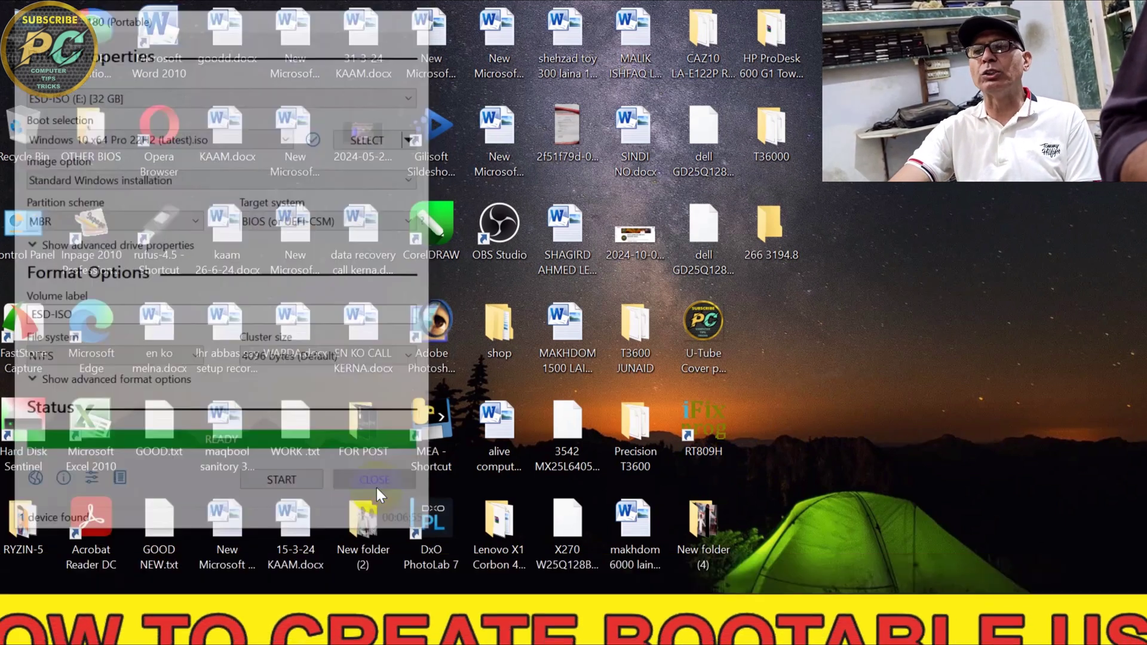
left_click(375, 486)
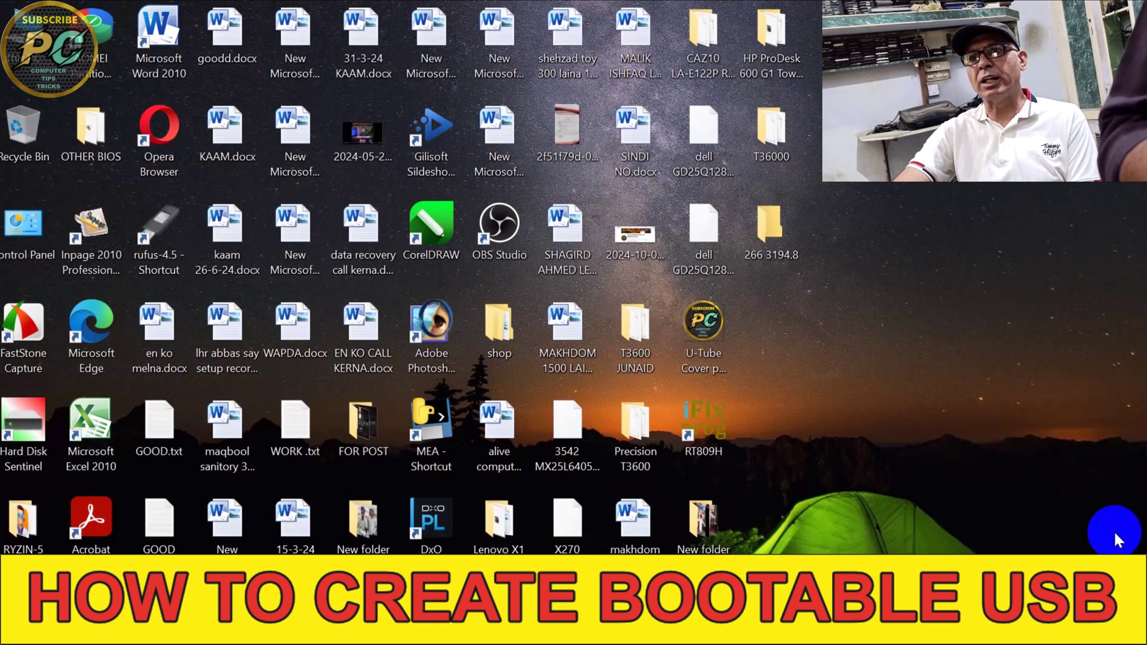